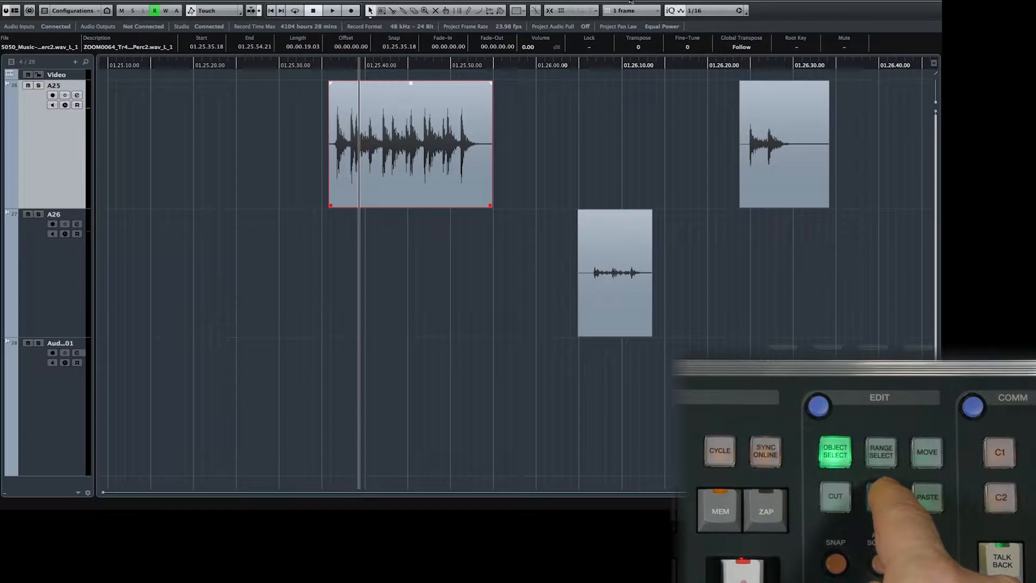
- Paste a copy of the selected A25 event at the cursor position, then delete the pasted copy
key(Right)
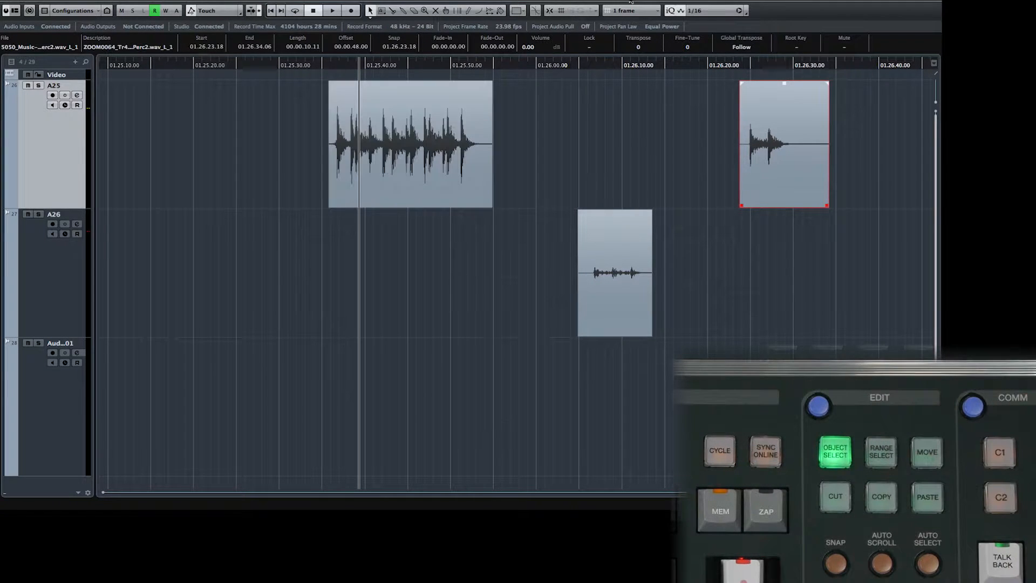
key(Left)
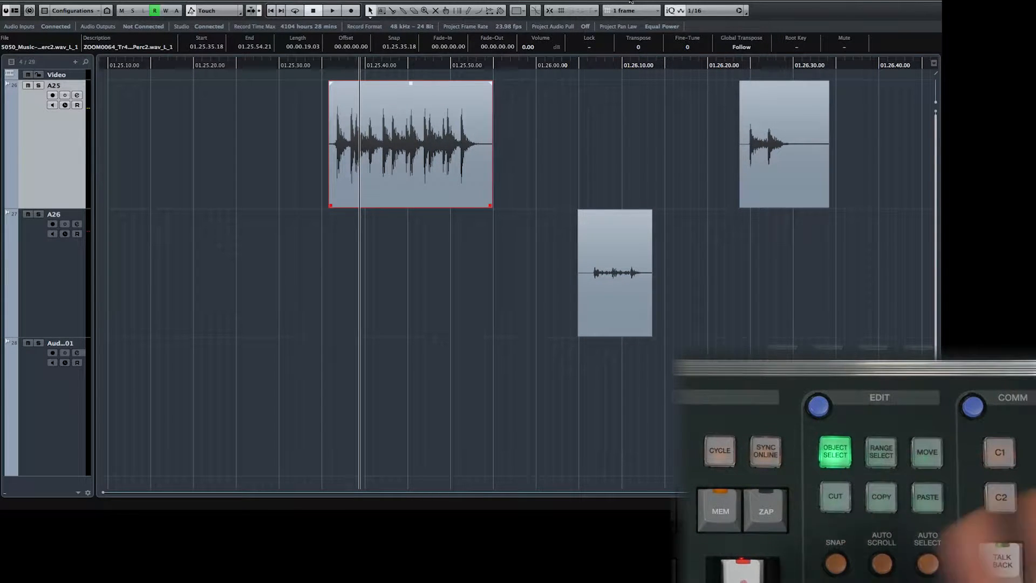
key(KP_Subtract)
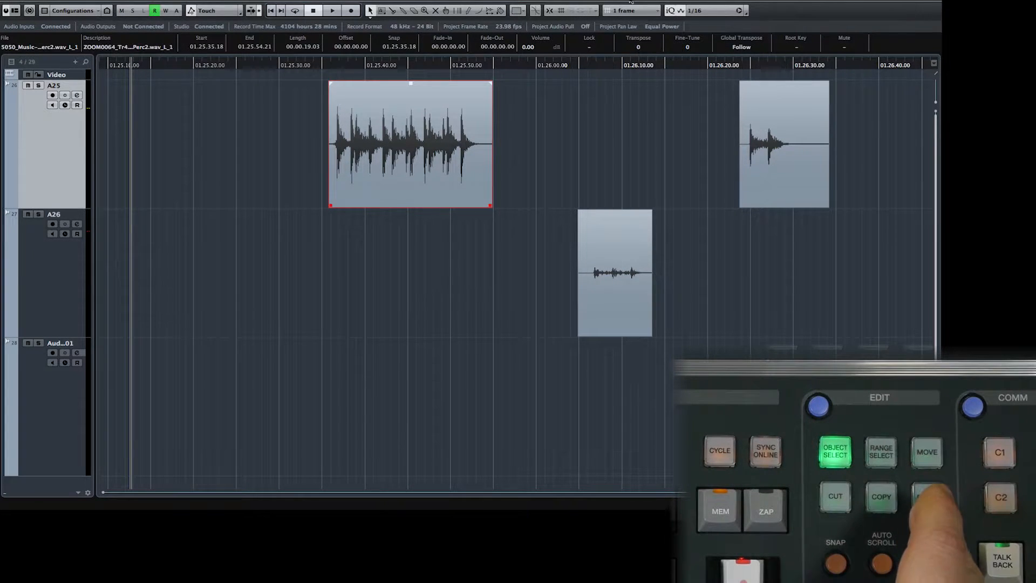
key(ctrl+v)
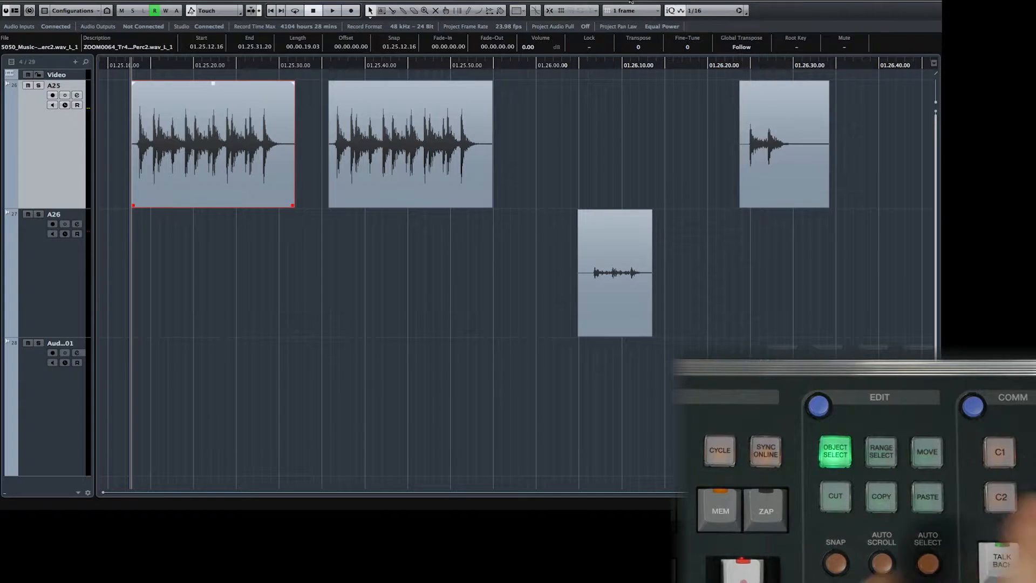
key(Delete)
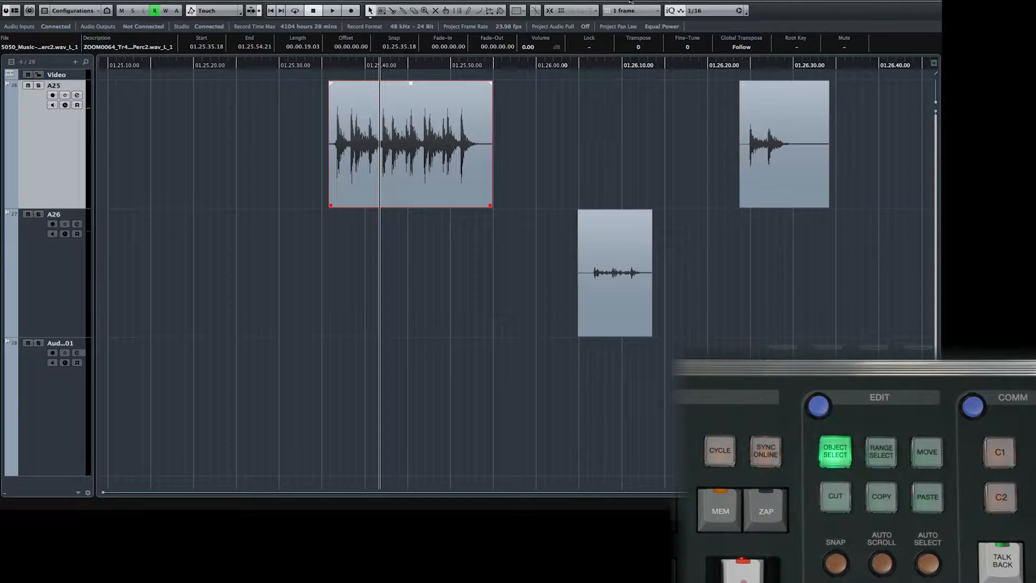
- Paste the event onto the Aud..01 track at the cursor and delete the pasted copy
key(Down)
key(Down)
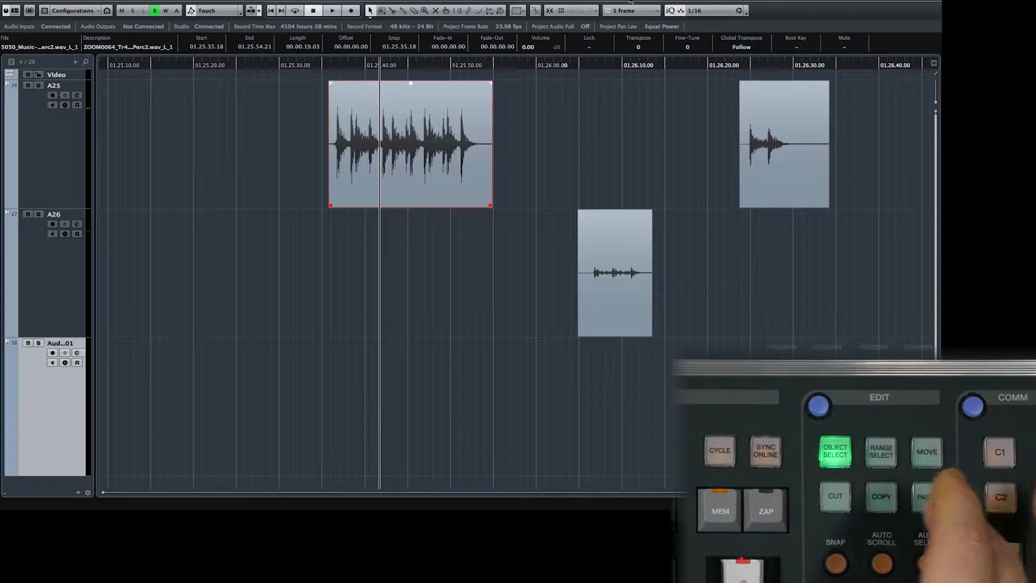
key(ctrl+v)
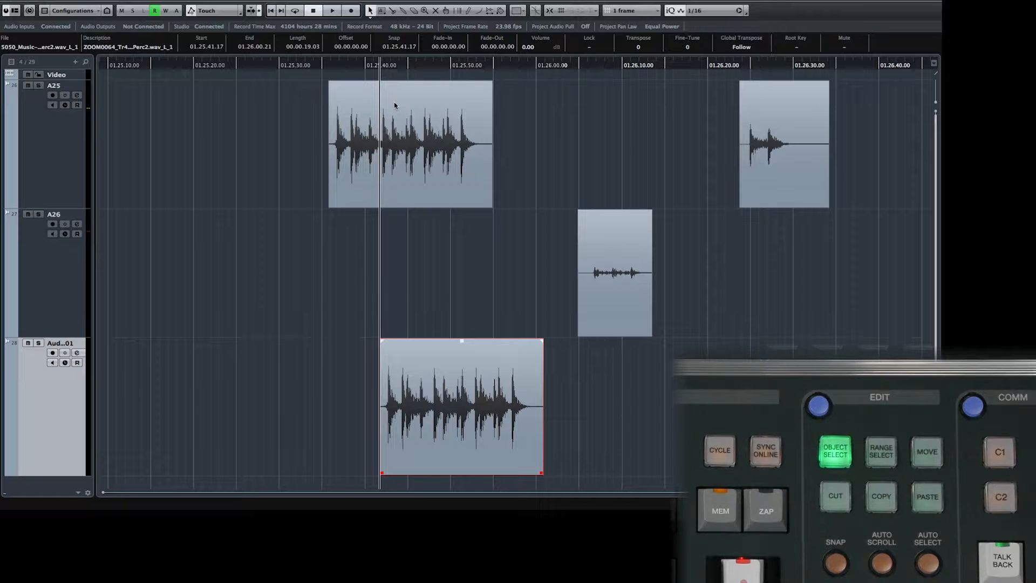
key(Delete)
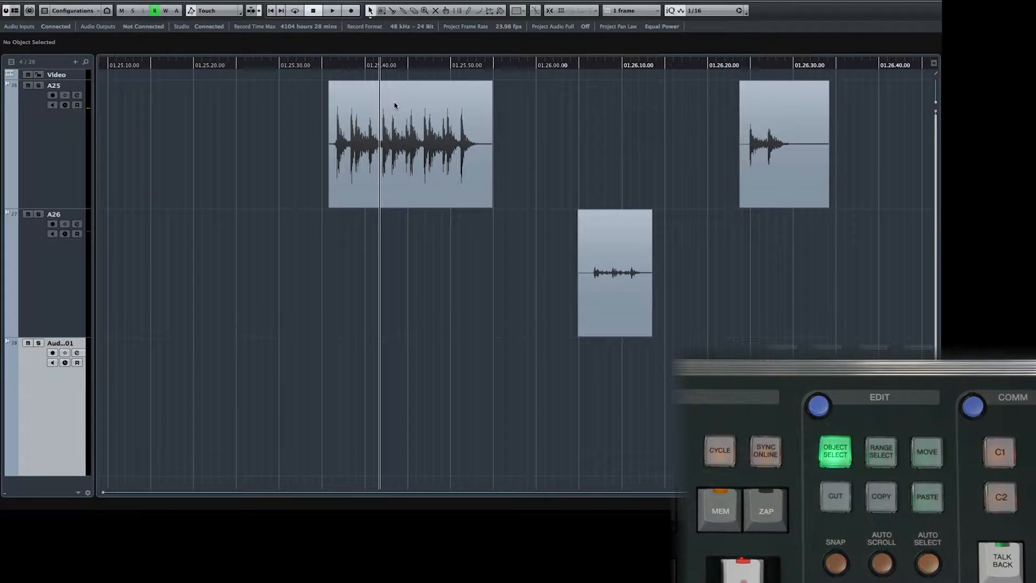
- With range selection, cut the selected range of the A25 event, paste it on Aud..01, and undo both edits
key(2)
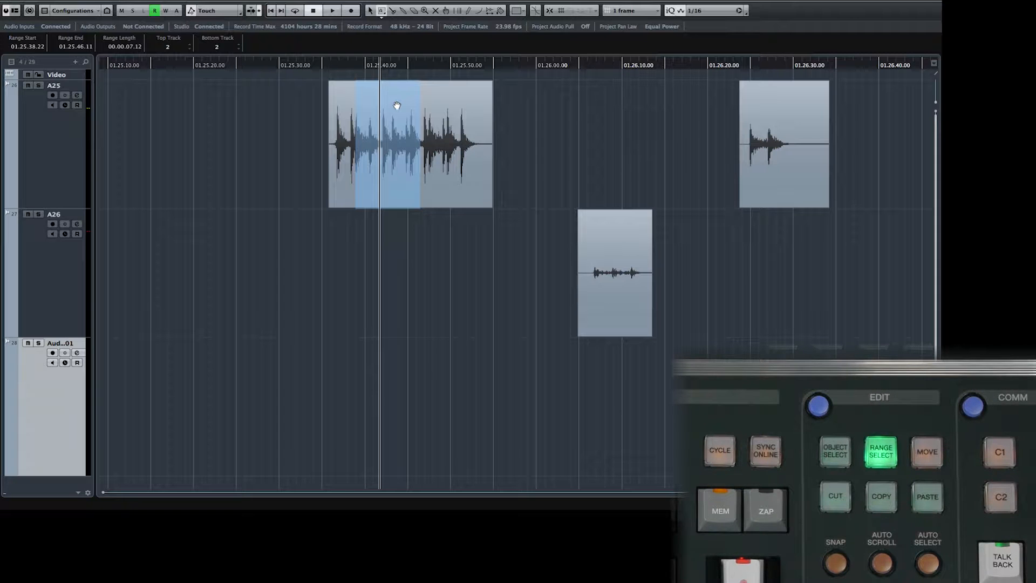
click(397, 106)
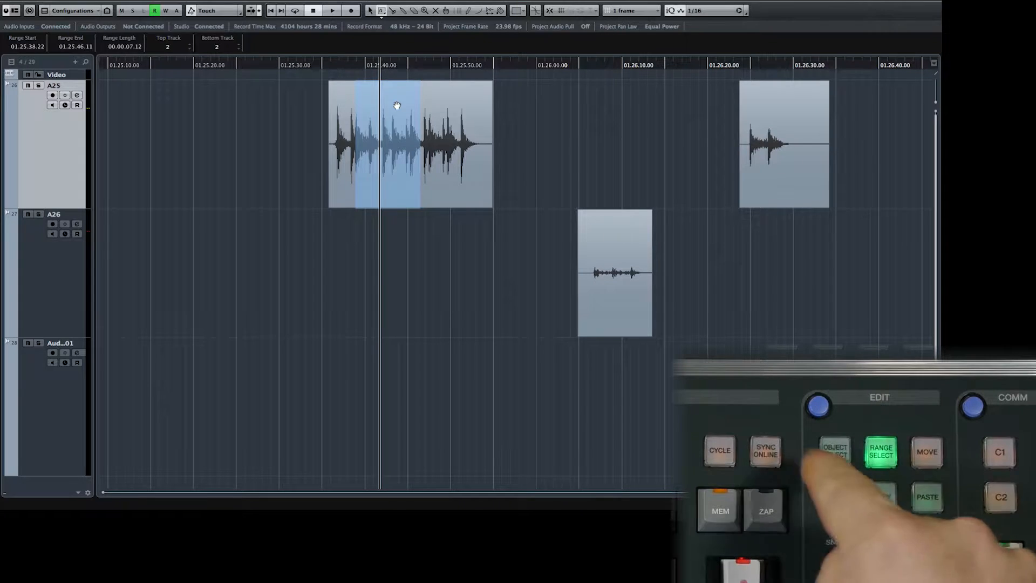
key(ctrl+x)
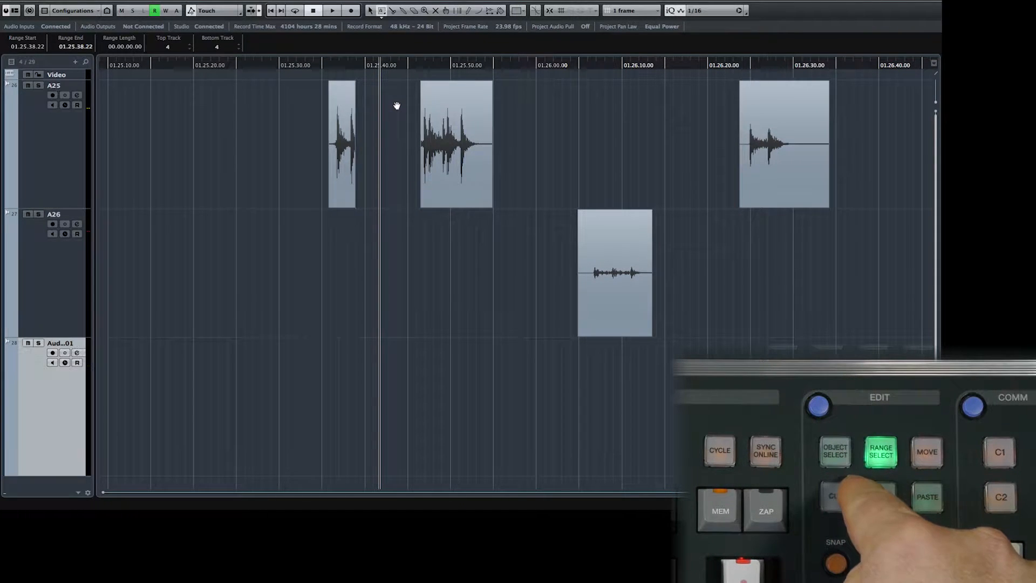
key(ctrl+v)
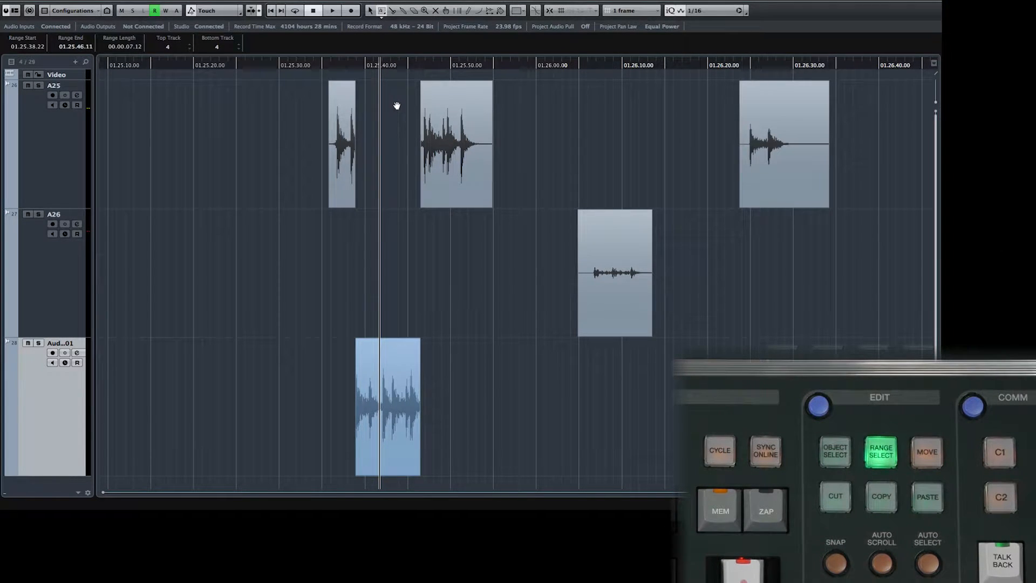
key(super+z)
key(super+z)
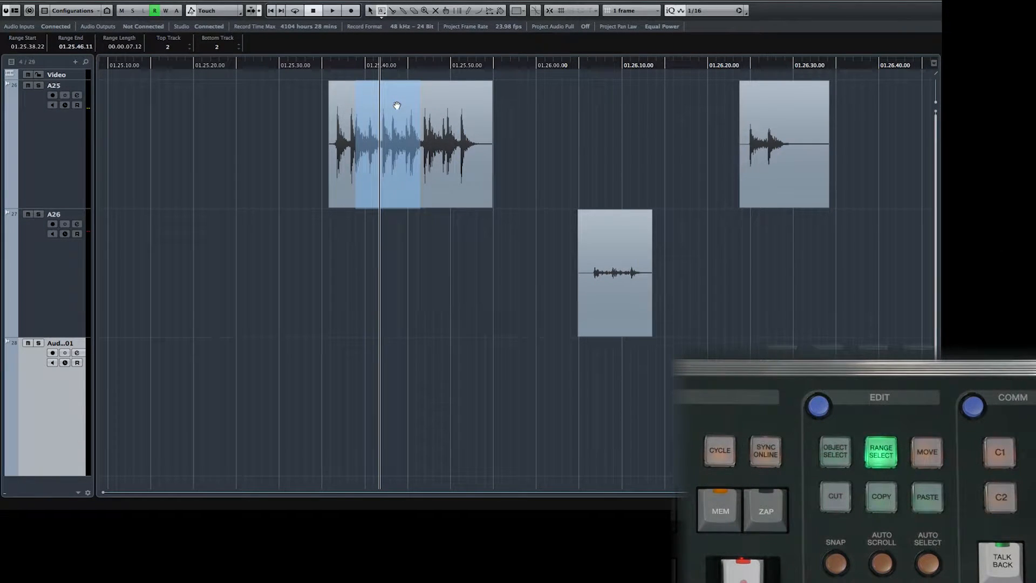
- Cut the selected A25 range again, paste it onto the Aud..01 track, and undo both edits
click(397, 106)
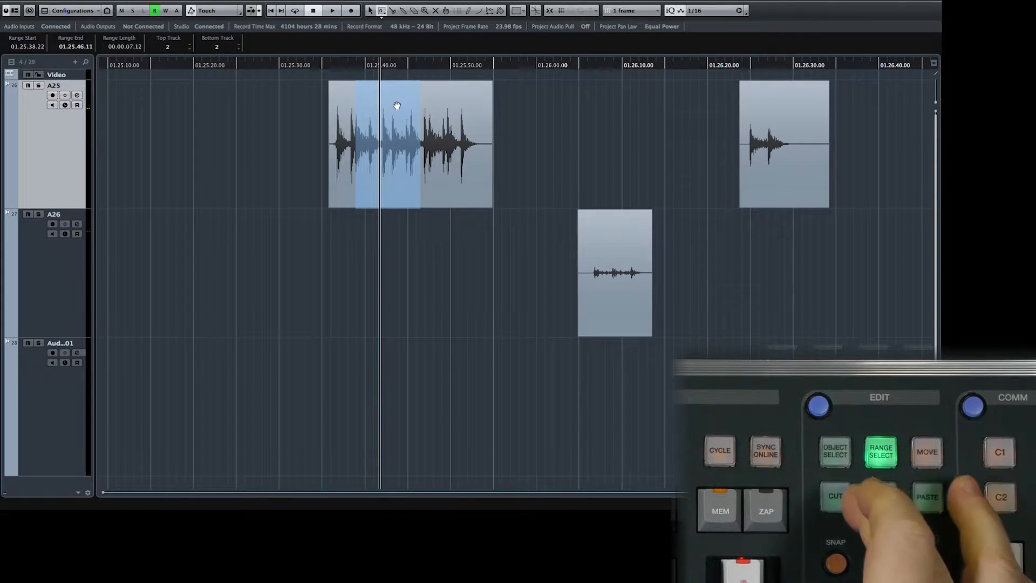
key(ctrl+x)
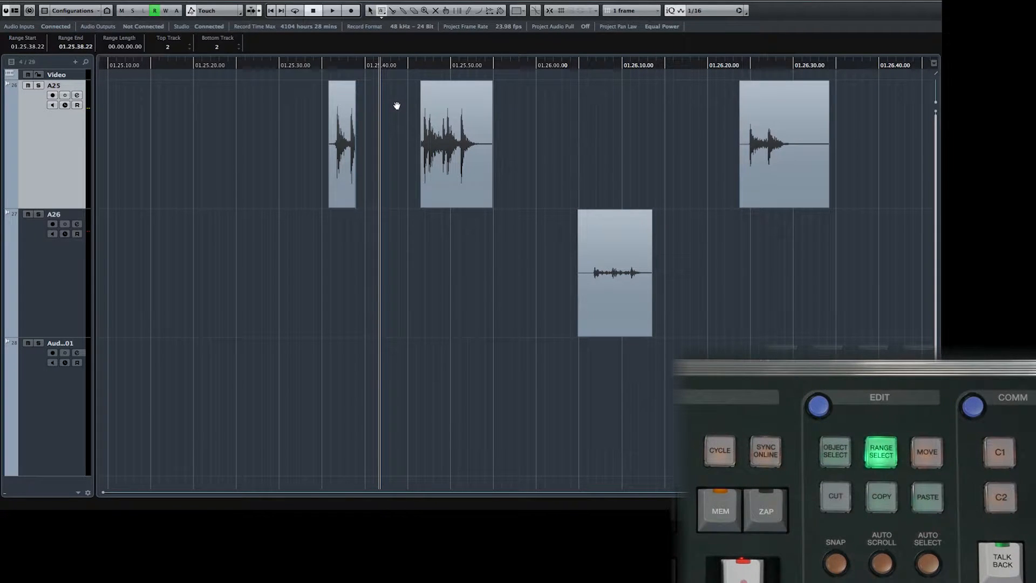
key(Down)
key(Down)
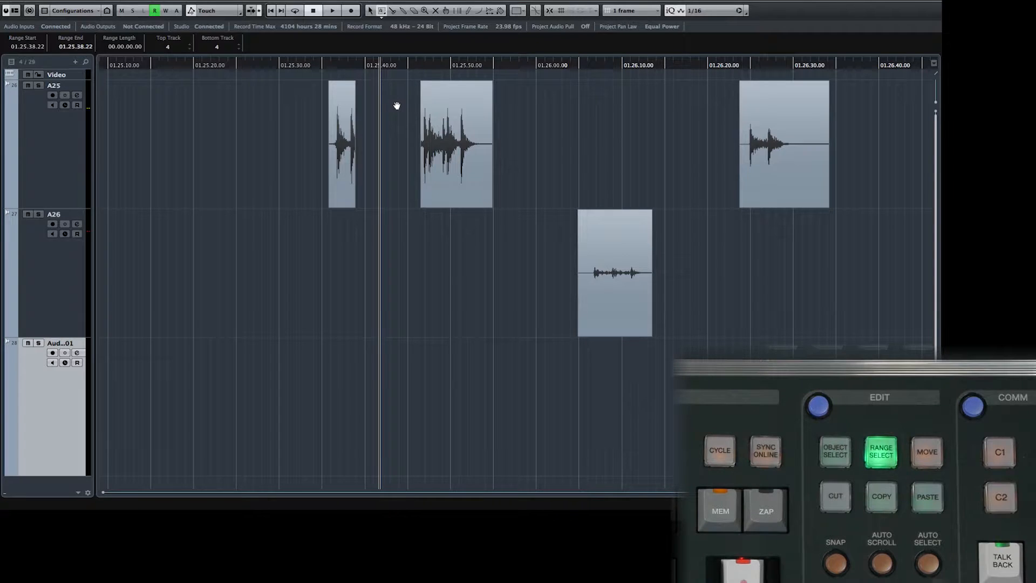
key(ctrl+v)
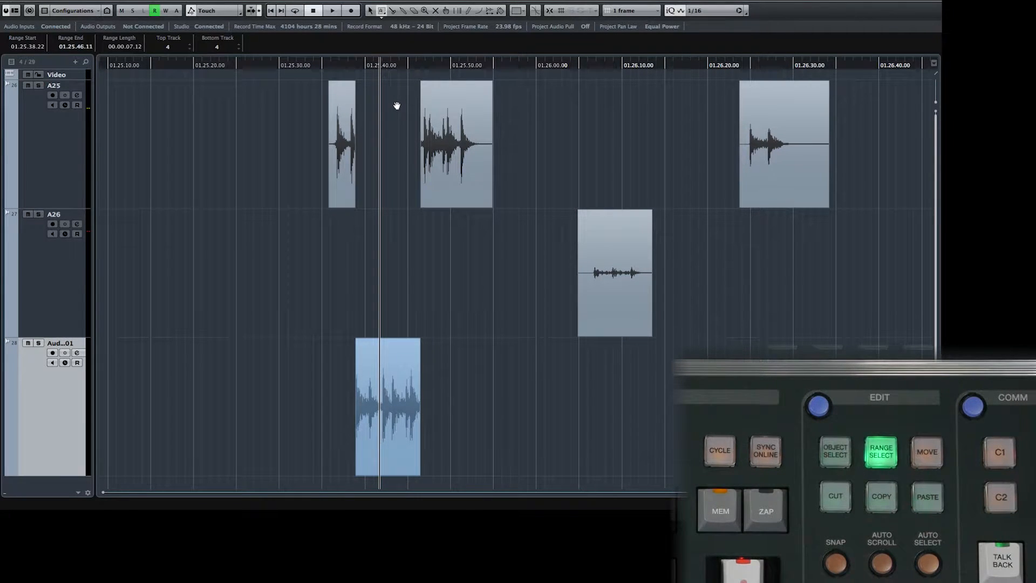
key(ctrl+z)
key(ctrl+z)
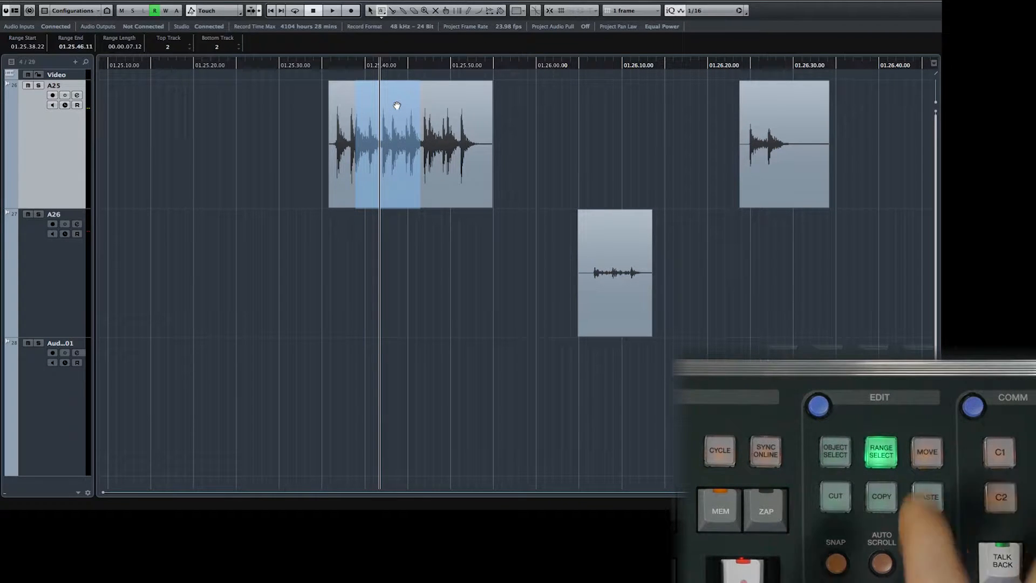
- Cut the range and paste it into a new range earlier on the A25 track, then undo the paste
key(ctrl+x)
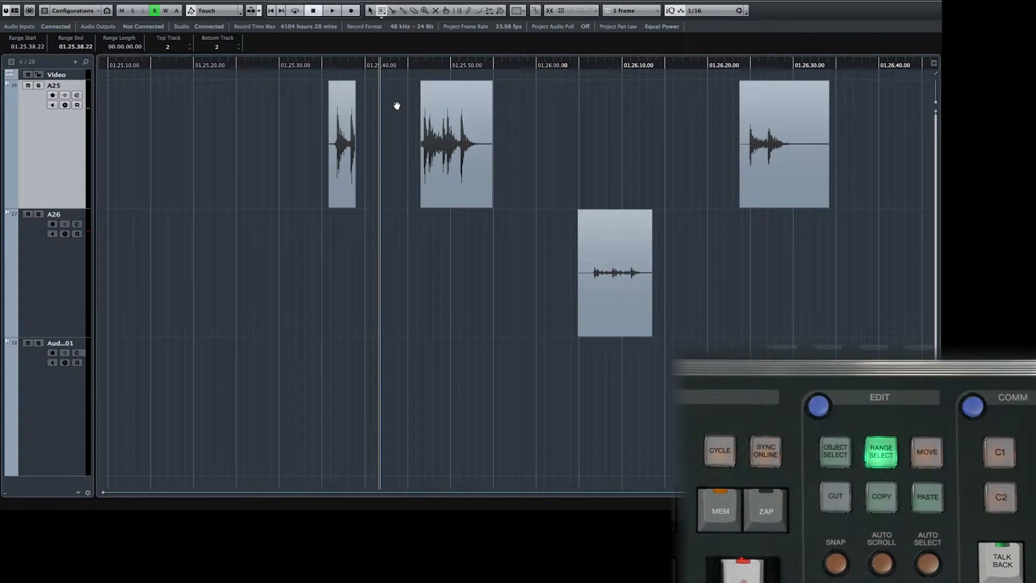
key(KP_Subtract)
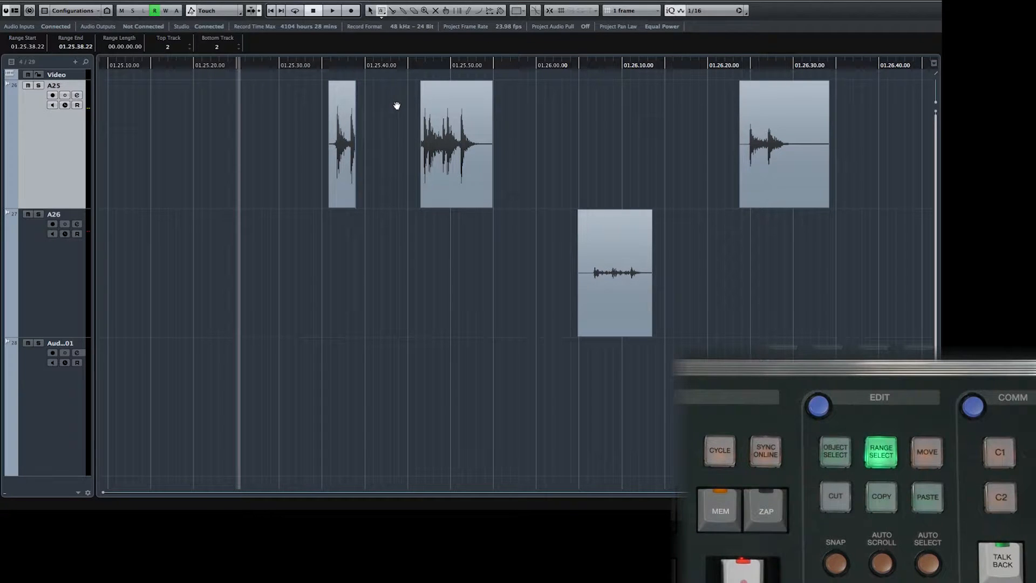
key(shift+Right)
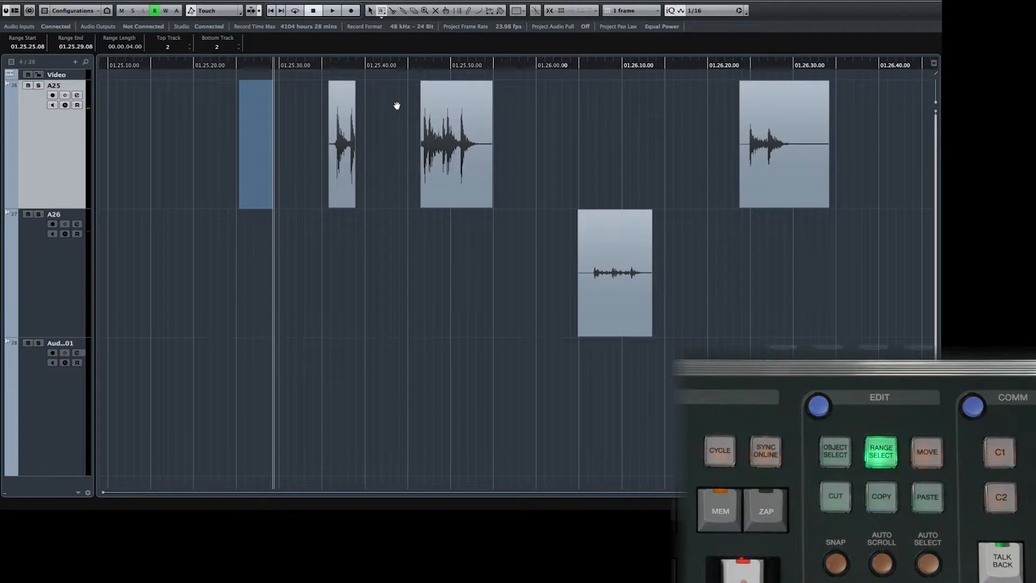
key(ctrl+v)
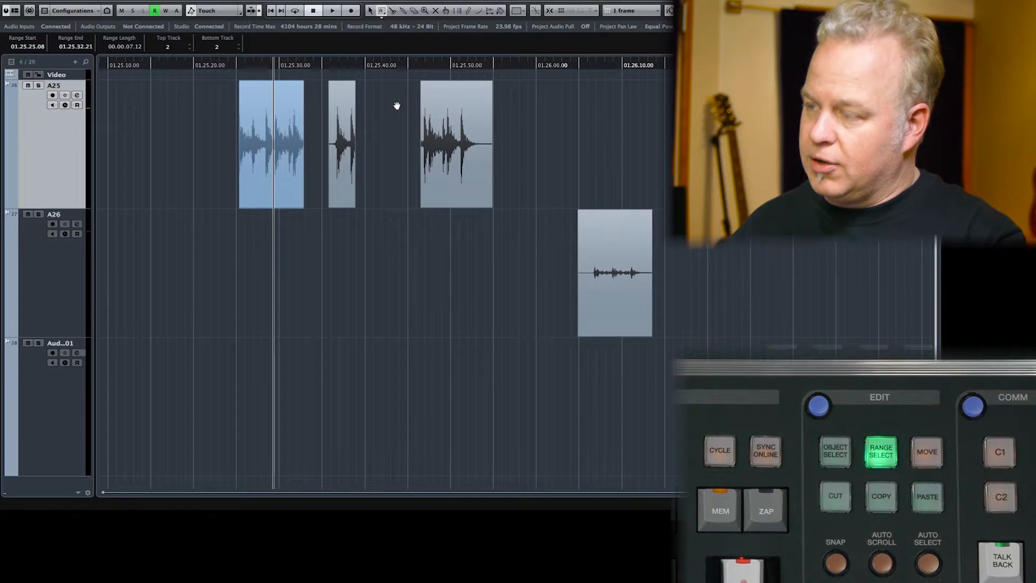
key(super+z)
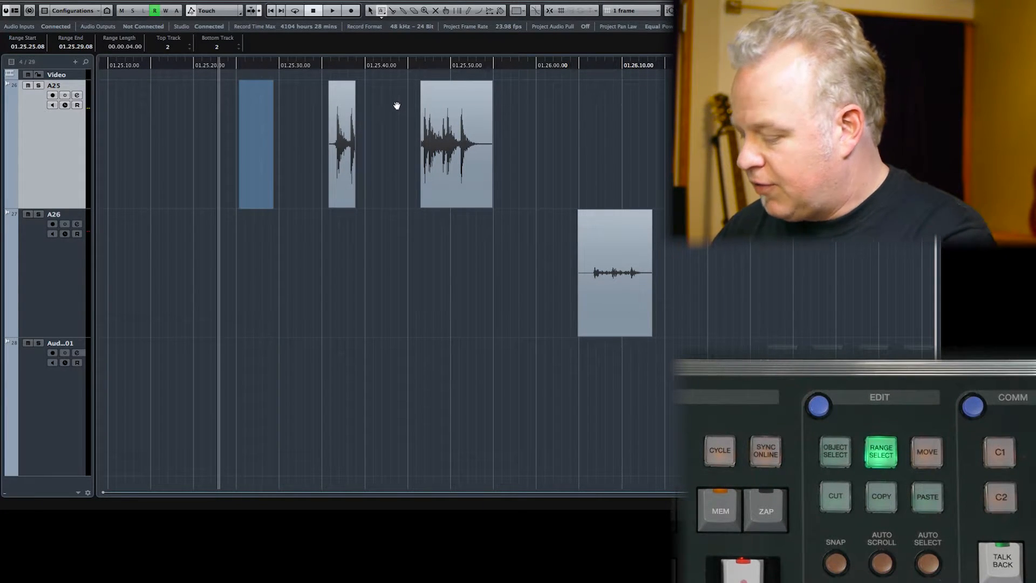
- Paste the cut range at an earlier range start on A25, then undo the paste and the cut
key(super+shift+a)
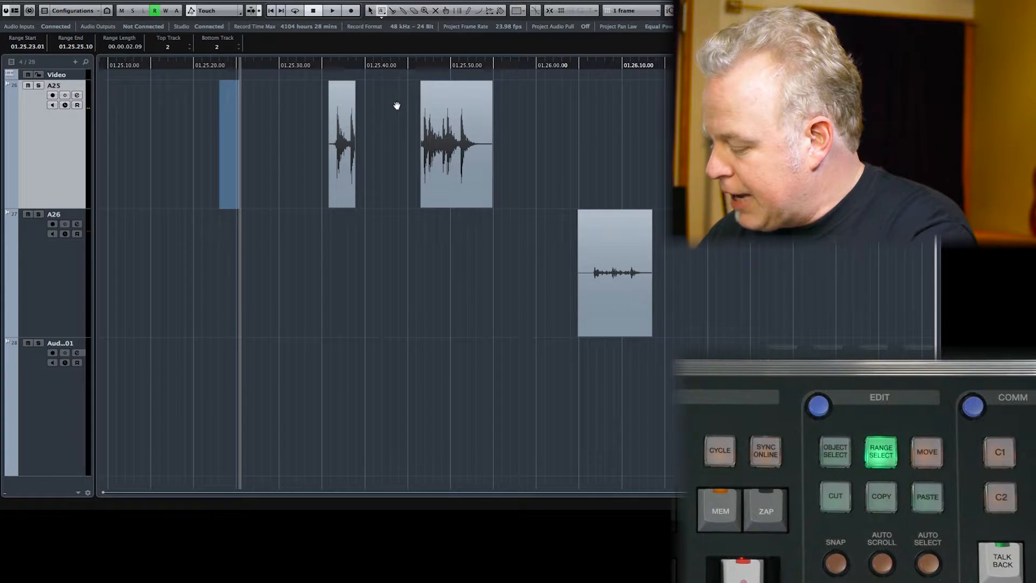
key(super+v)
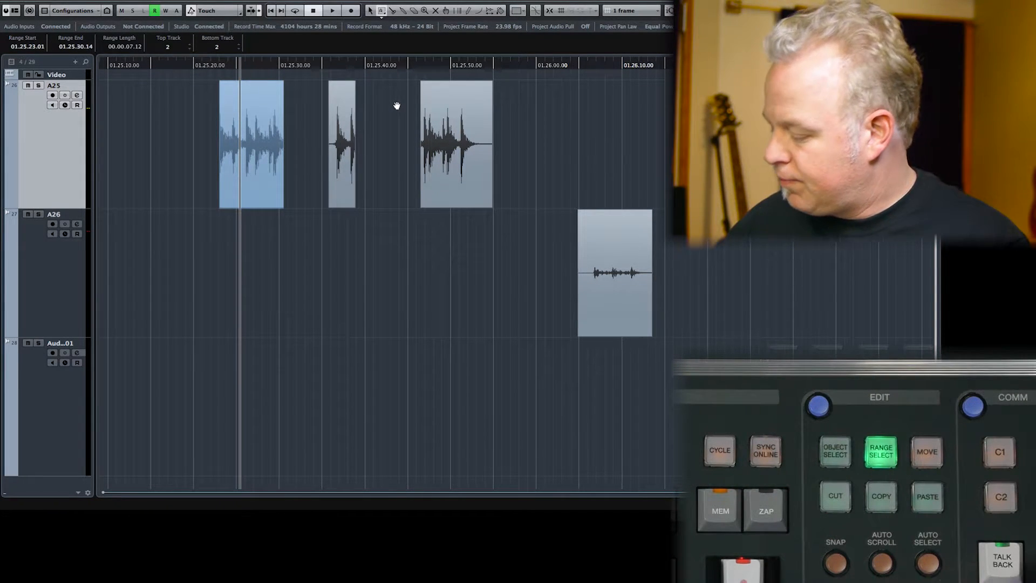
key(super+z)
key(super+z)
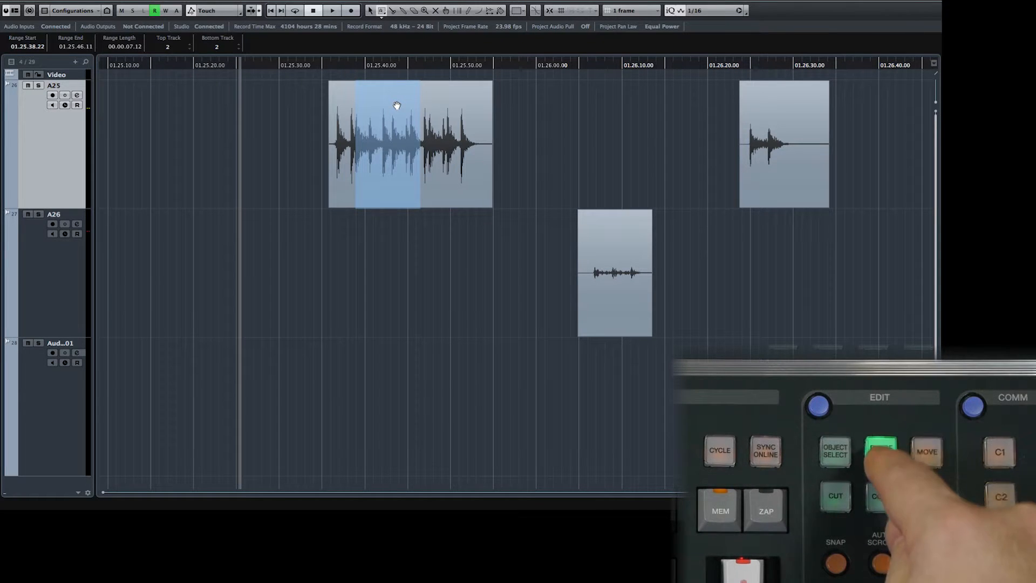
- Cut the selected range from the A25 event and try pasting it into another range
key(2)
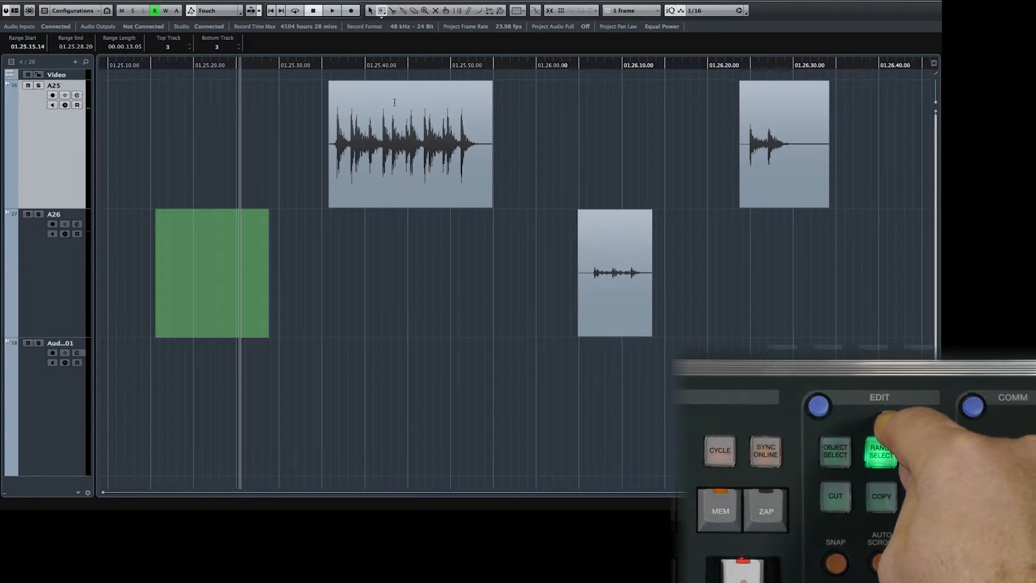
key(2)
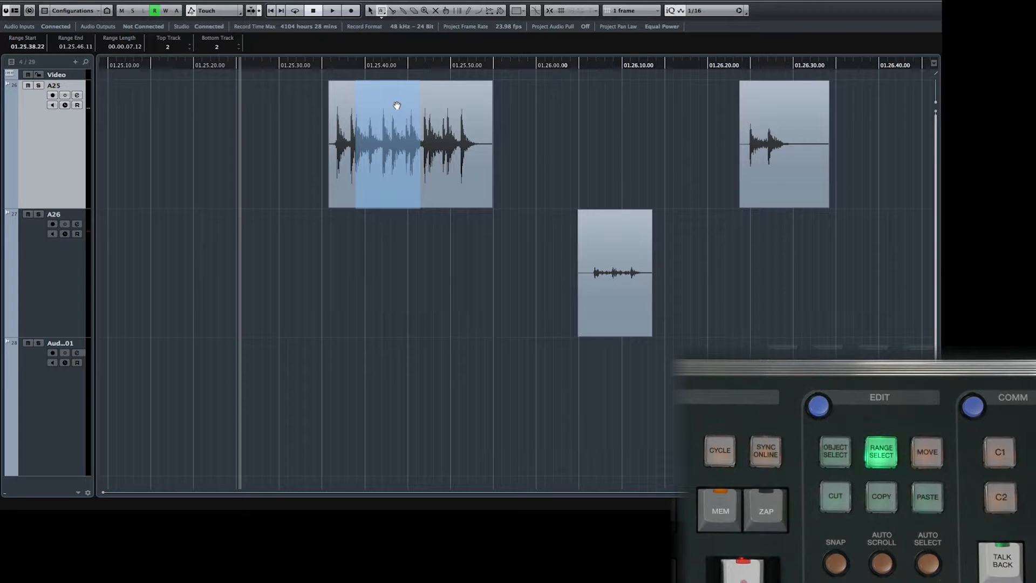
key(ctrl+x)
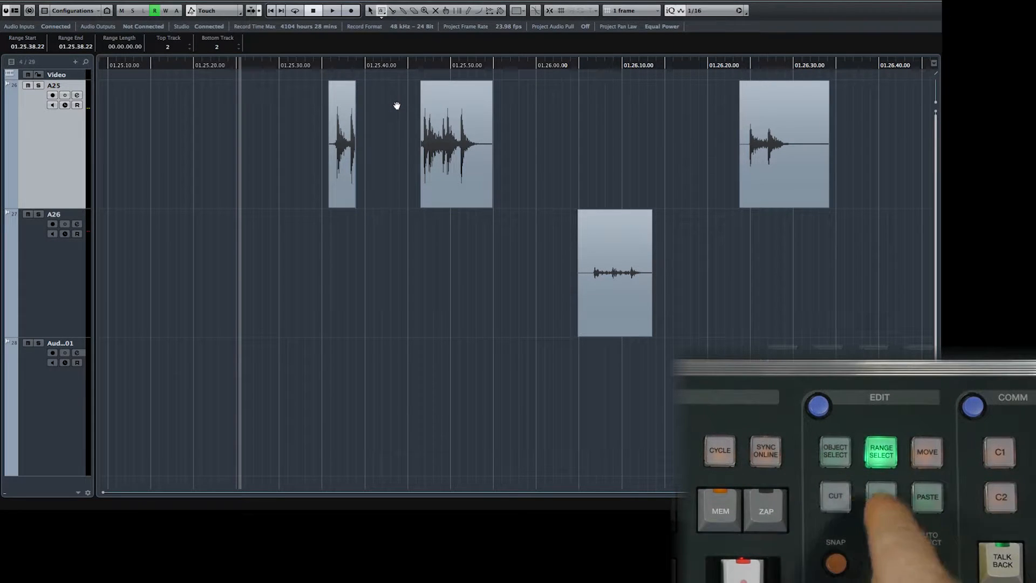
key(2)
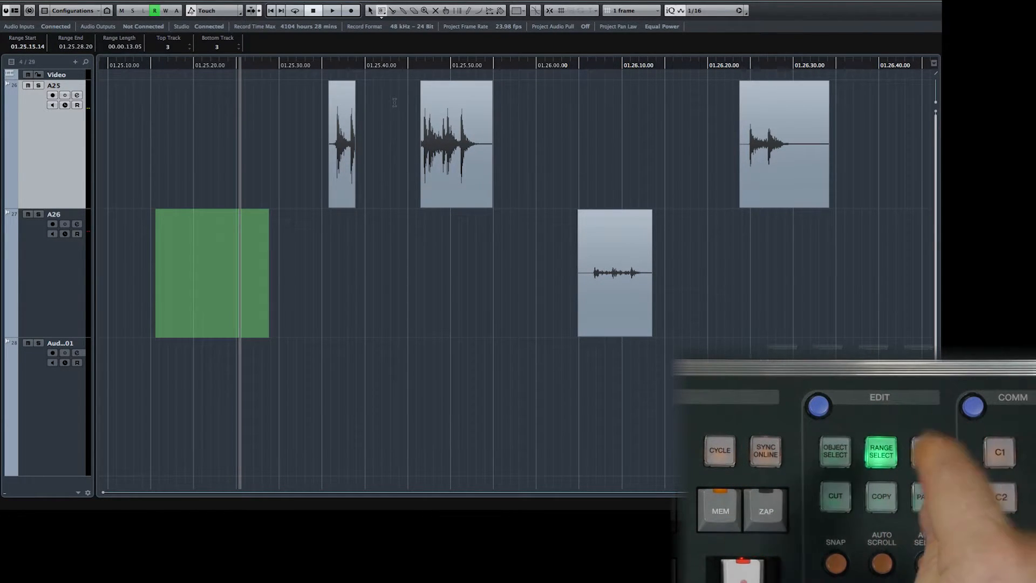
key(ctrl+v)
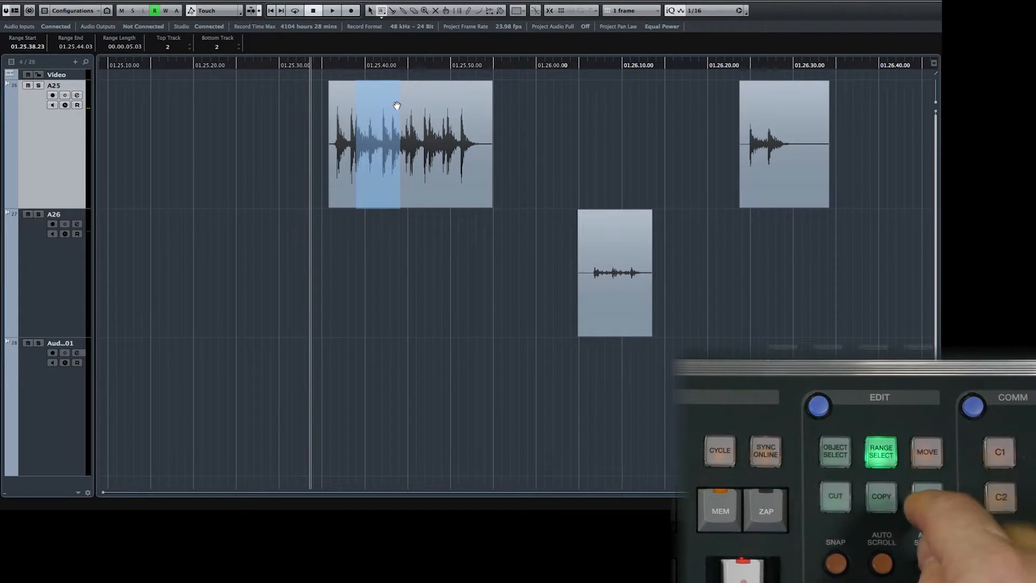
- Cut the shorter selected range from the A25 event and paste it back in place
key(ctrl+x)
key(2)
key(ctrl+v)
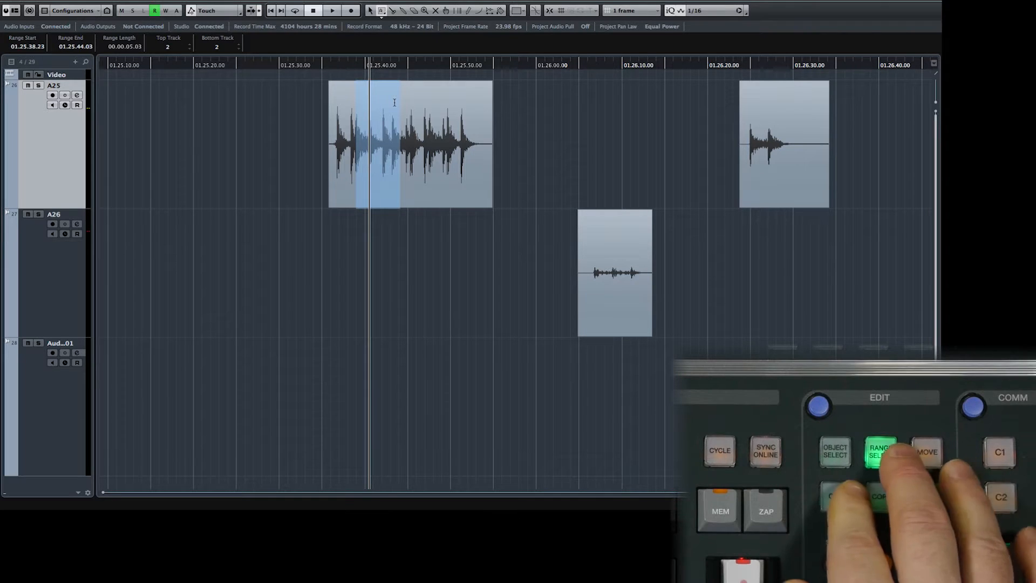
- Cut the shorter A25 range and paste it onto the Aud..01 track
key(ctrl+x)
key(Down)
key(Down)
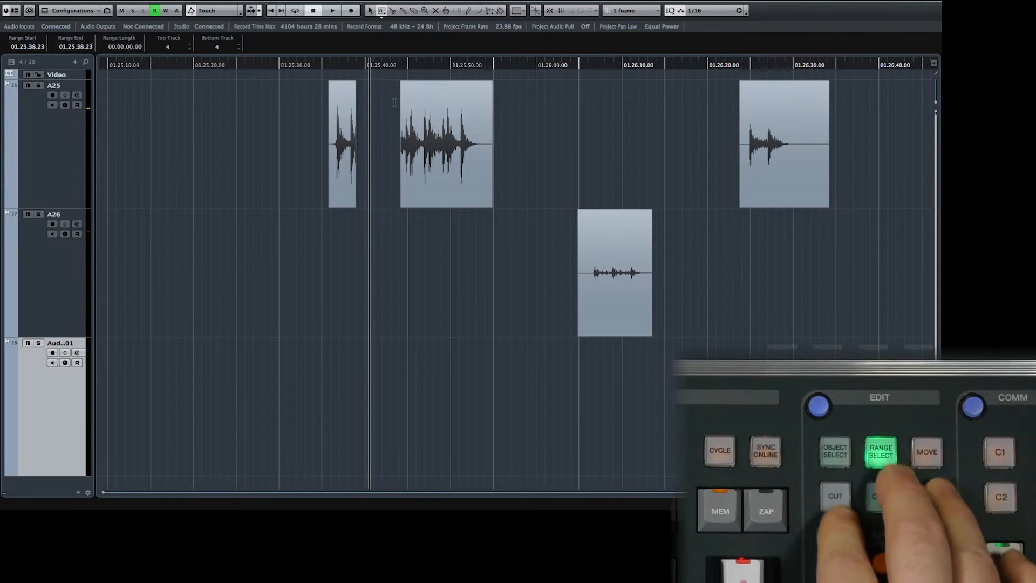
key(ctrl+v)
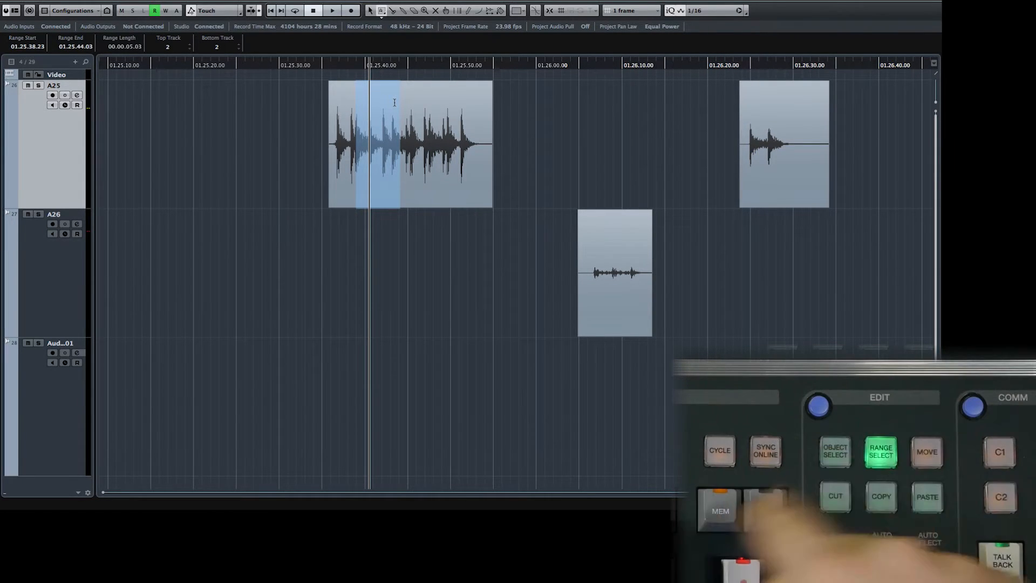
- Cut the selected A25 range, paste it onto A26, then undo both the paste and the cut
key(ctrl+x)
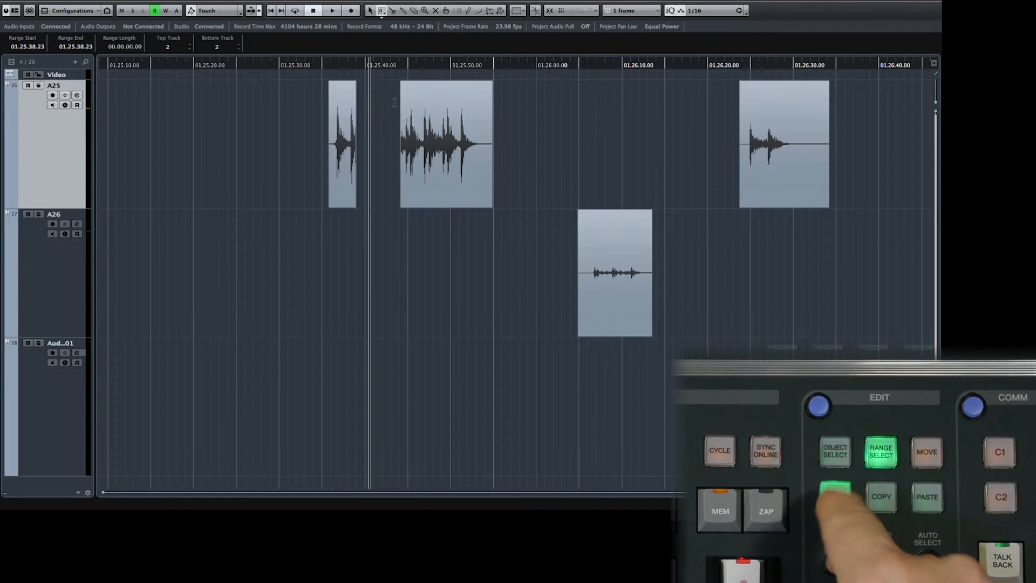
key(Down)
key(ctrl+v)
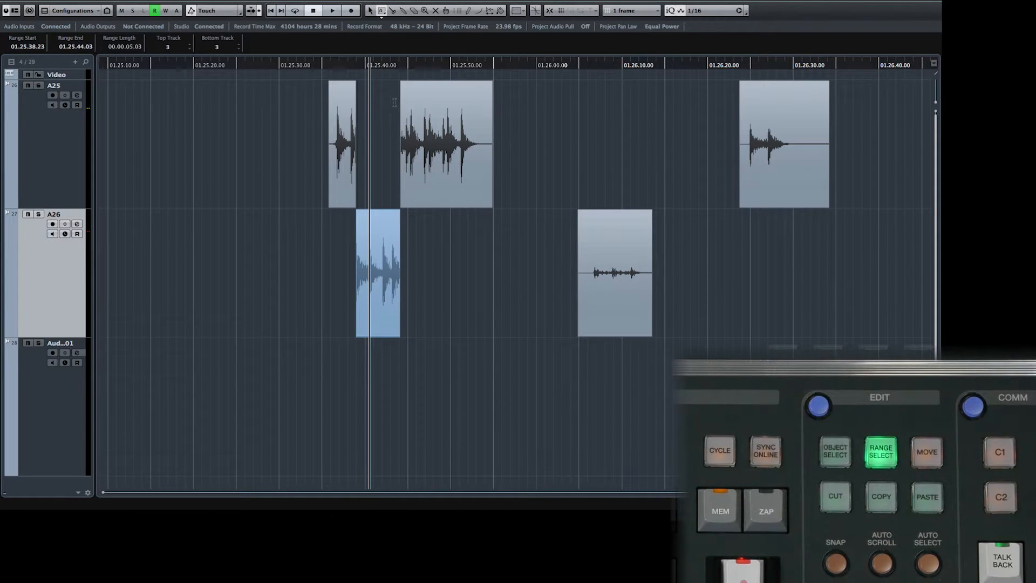
key(ctrl+z)
key(ctrl+z)
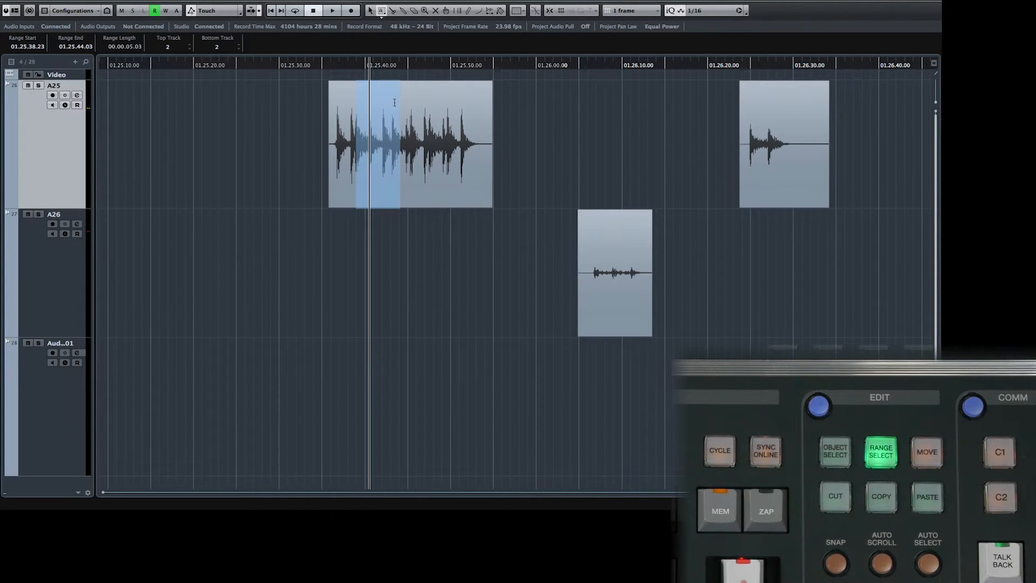
- Cut the selected range from the A25 event and paste it onto the A26 track
key(ctrl+x)
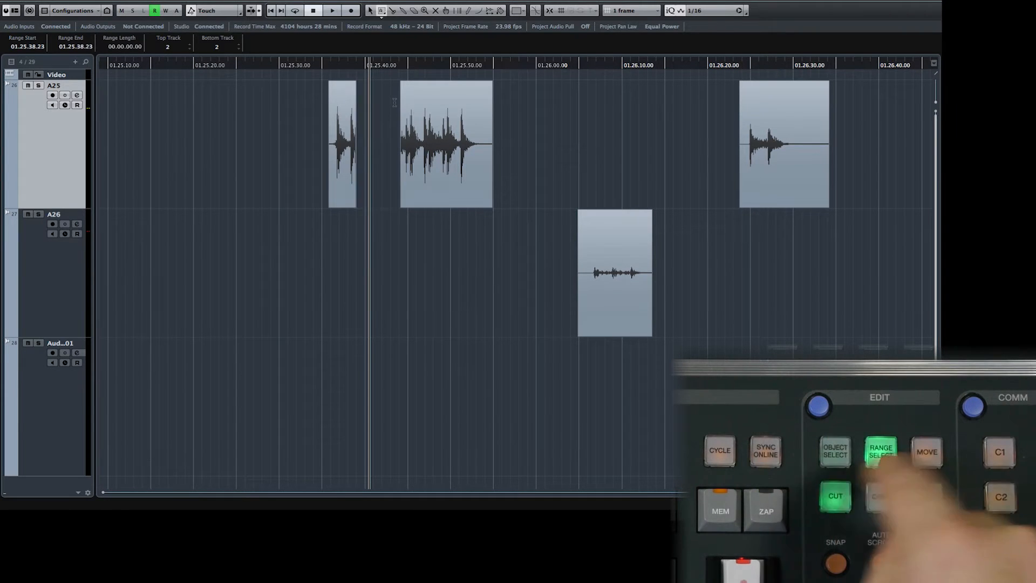
key(Down)
key(ctrl+v)
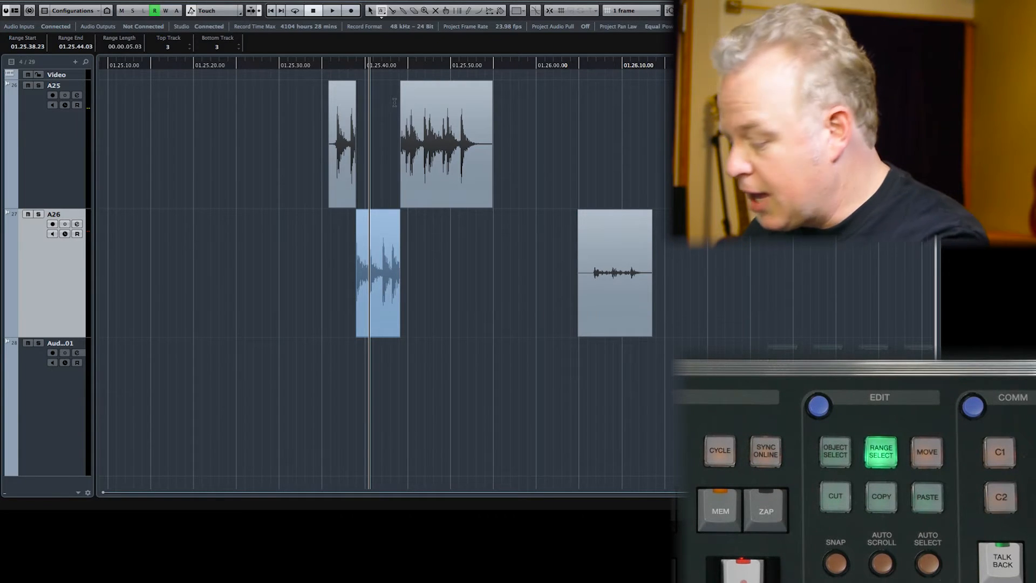
- Cut the pasted piece from A26 and paste it onto the Aud..01 track
key(ctrl+x)
key(Down)
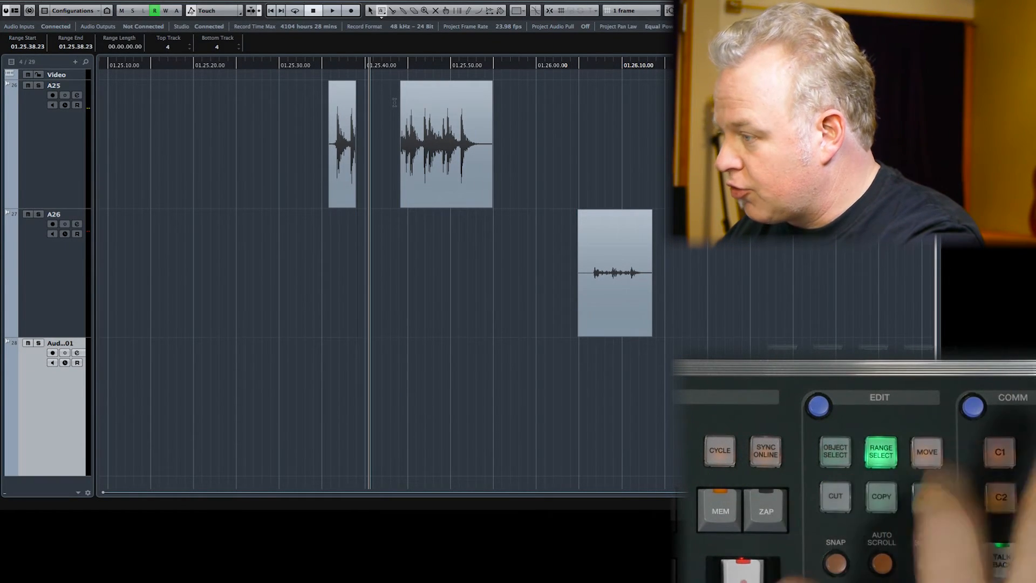
key(ctrl+v)
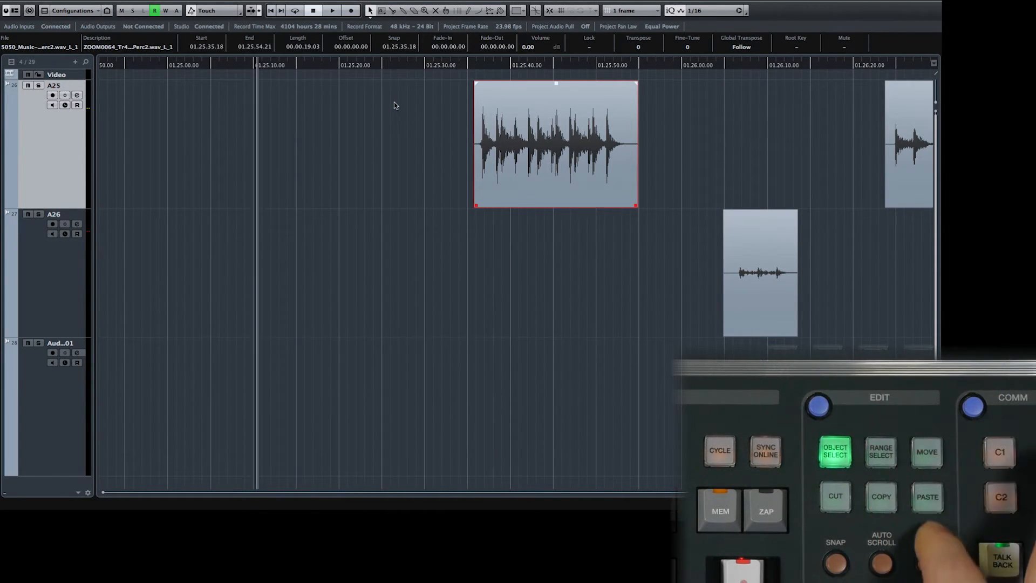
- Paste the clipboard event three times onto A25 in object mode, then undo all three pastes
key(ctrl+v)
key(ctrl+v)
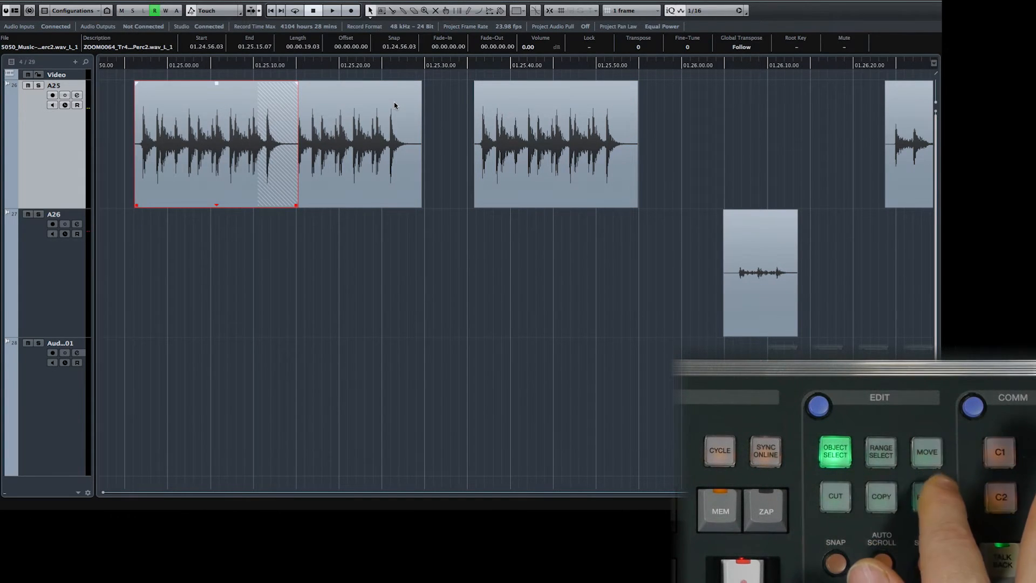
key(ctrl+v)
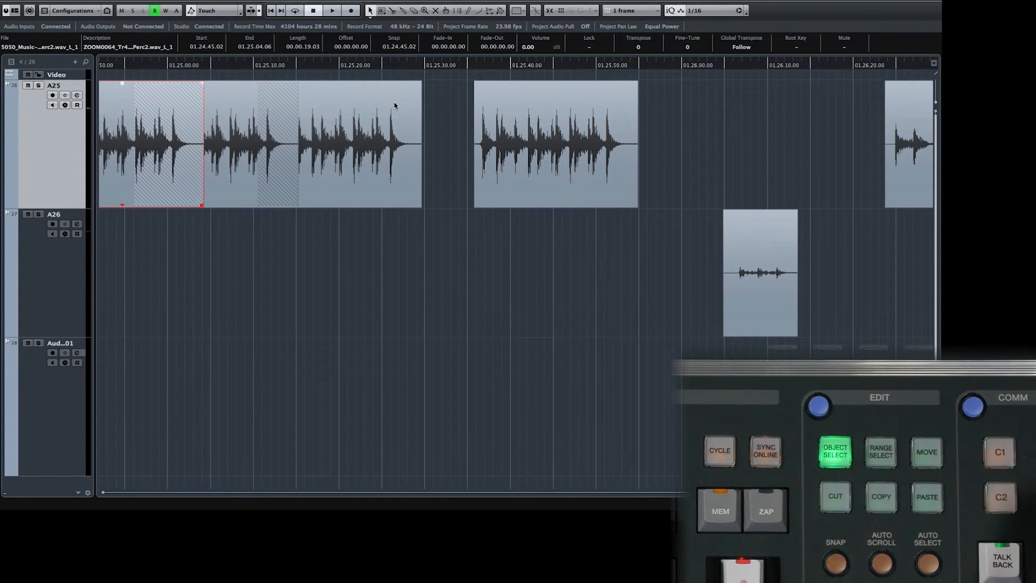
key(ctrl+z)
key(ctrl+z)
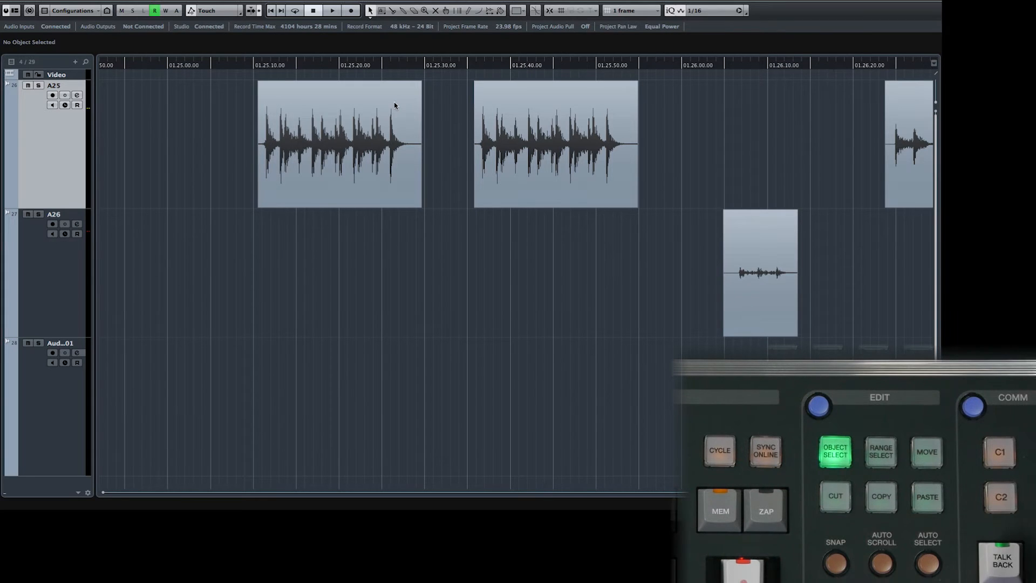
key(ctrl+z)
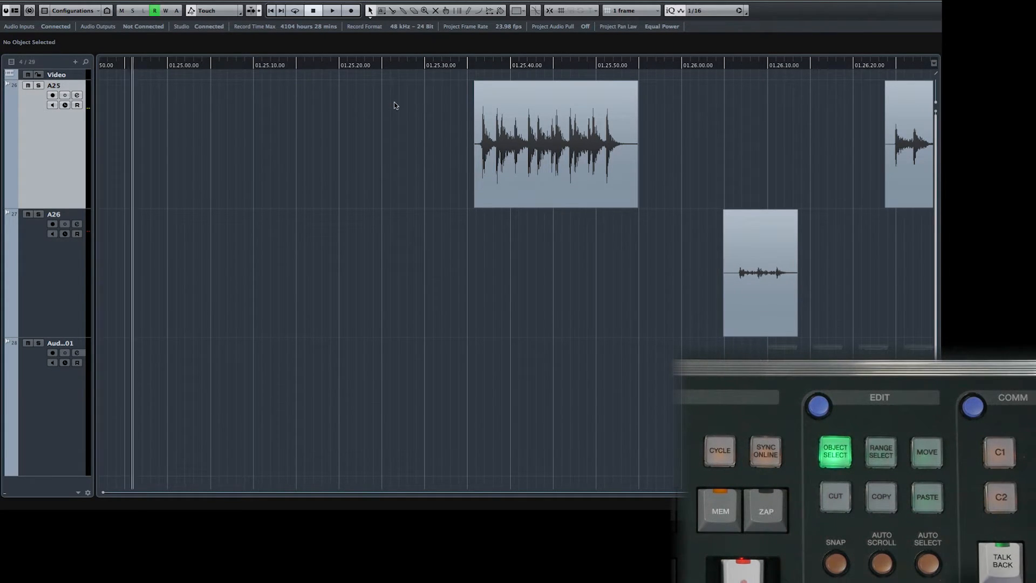
- Paste the clipboard event onto the A26 track and once more onto the Aud..01 track
key(Down)
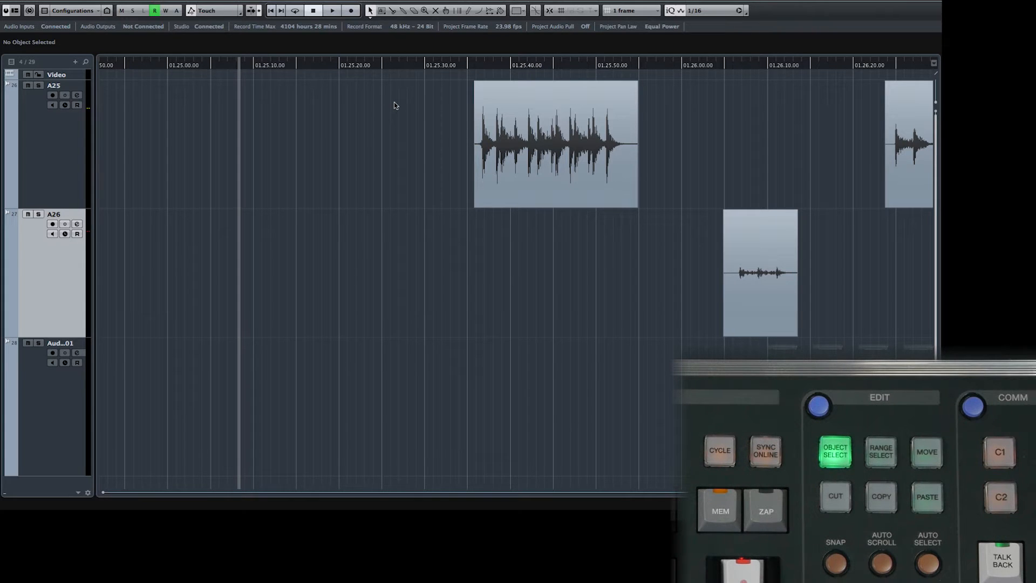
key(ctrl+v)
key(Down)
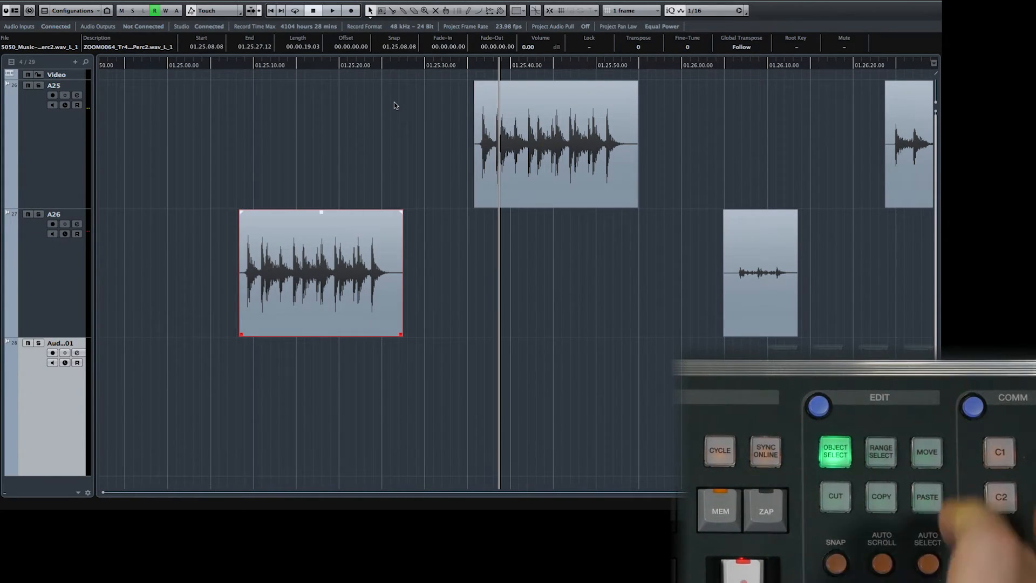
key(ctrl+v)
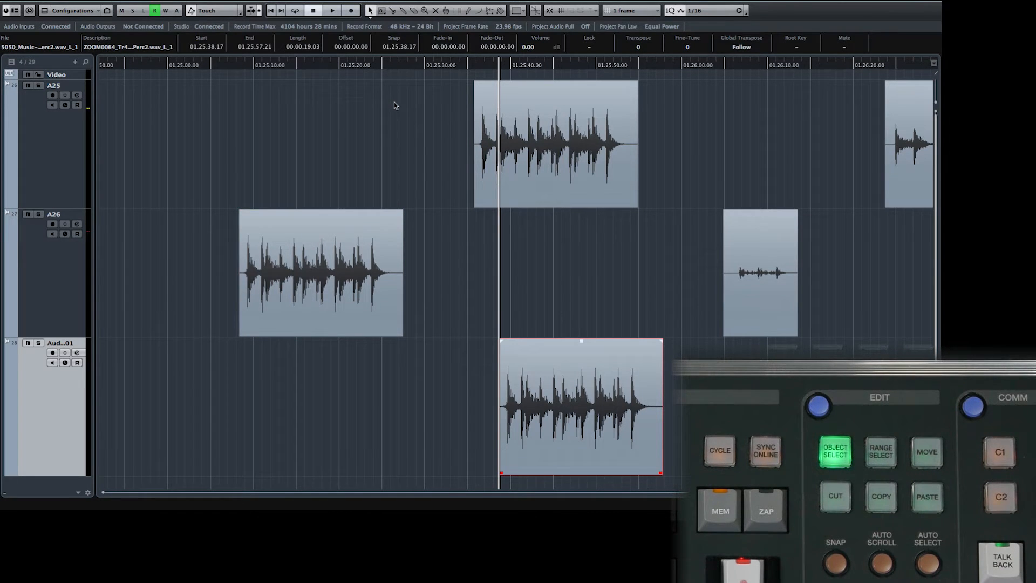